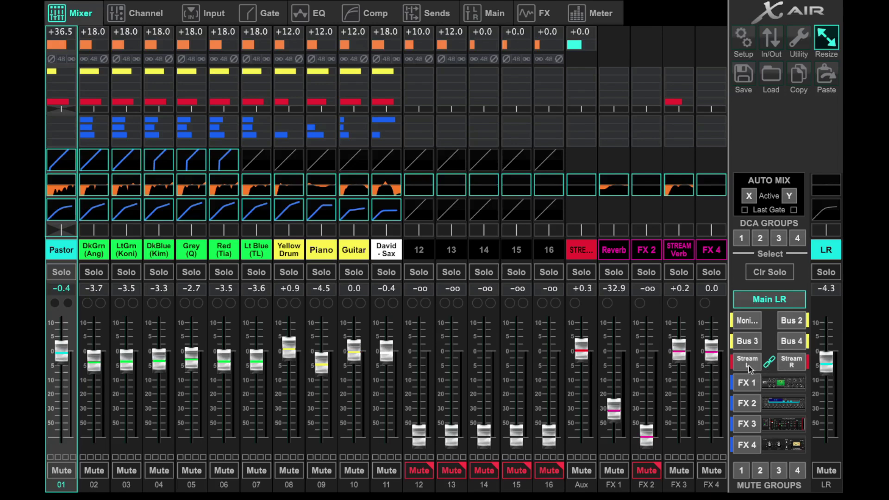
Show the Stream L (Bus 5) send levels on the channel faders instead of the LR mix
{"action": "left_click", "coordinate": [747, 361]}
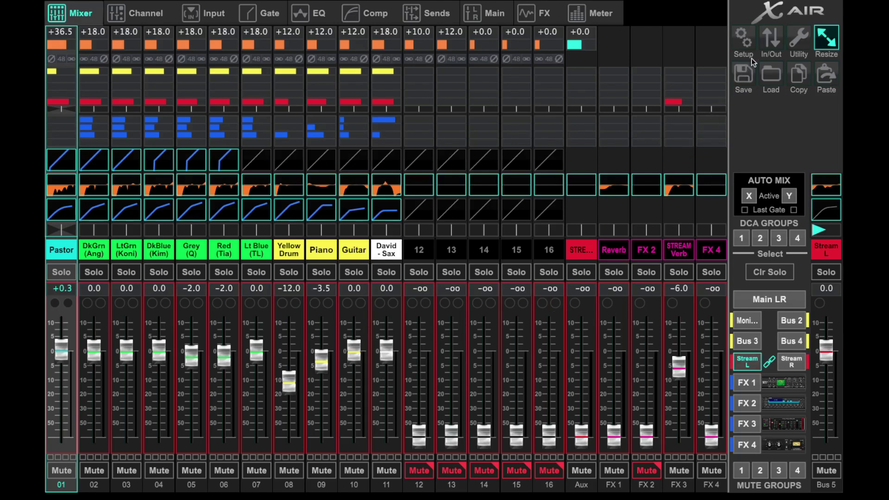
Review the In/Out Input and USB Returns patching, then display the USB Sends routing grid
{"action": "left_click", "coordinate": [772, 45]}
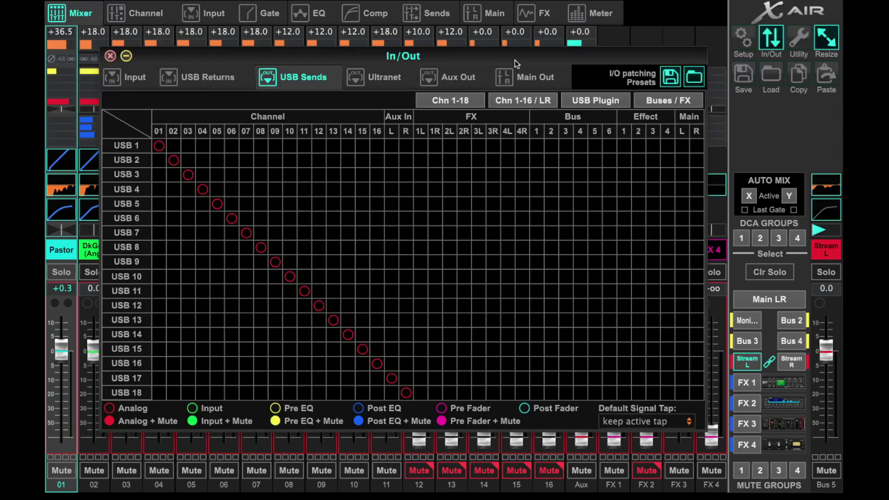
{"action": "left_click", "coordinate": [130, 82]}
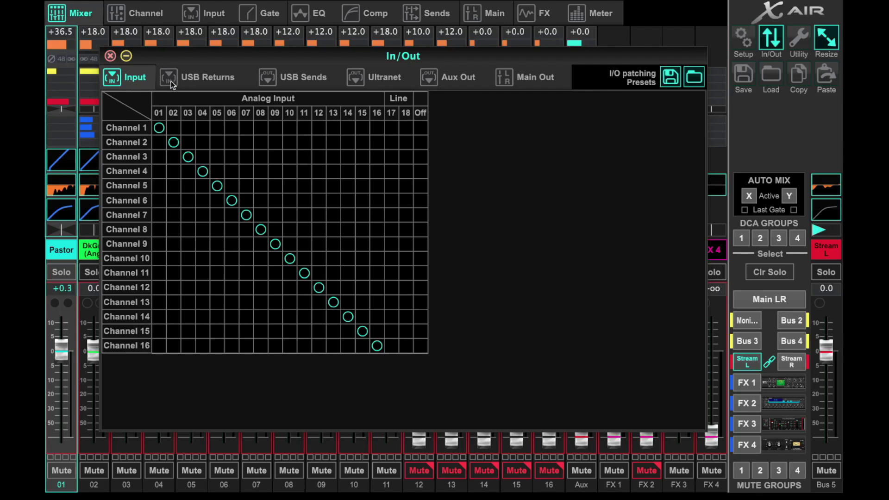
{"action": "left_click", "coordinate": [200, 81]}
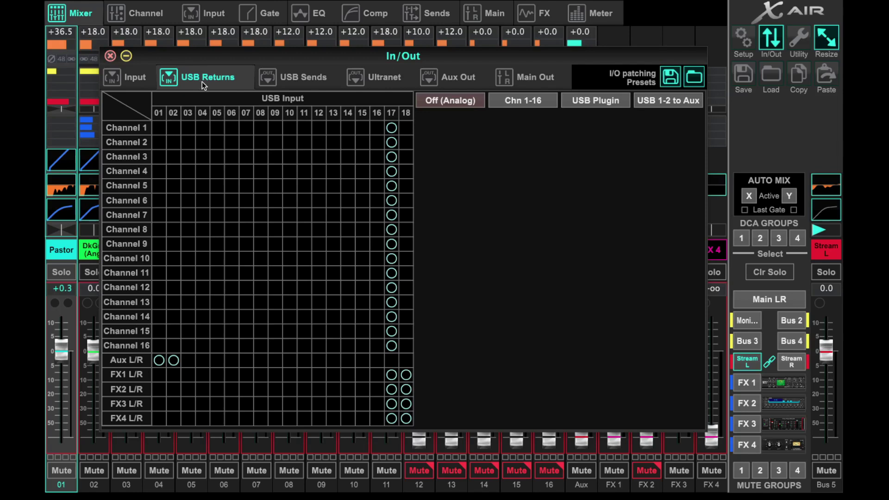
{"action": "left_click", "coordinate": [305, 83]}
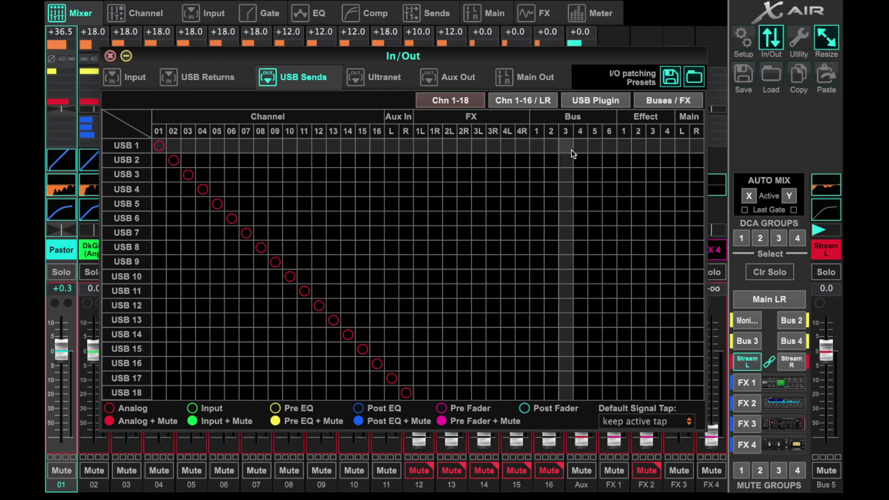
Route Bus 5 to USB 1 and Bus 6 to USB 2, replacing channels 01 and 02
{"action": "left_click", "coordinate": [595, 146]}
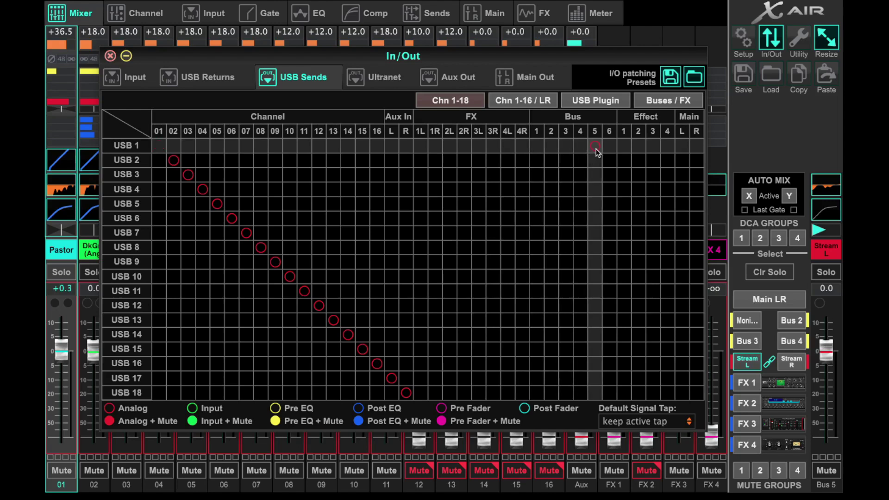
{"action": "left_click", "coordinate": [610, 162]}
Set both the USB 1 Bus 5 feed and the USB 2 Bus 6 feed to Post Fader
{"action": "left_click", "coordinate": [596, 148]}
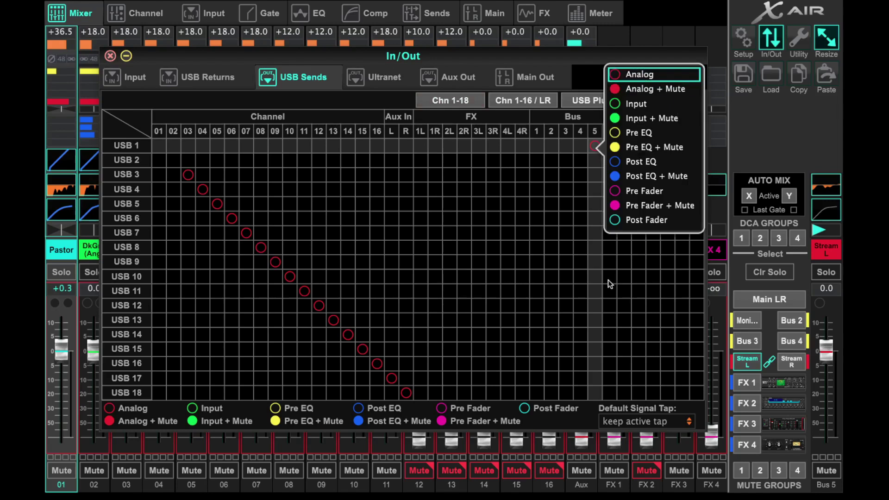
{"action": "left_click", "coordinate": [641, 220]}
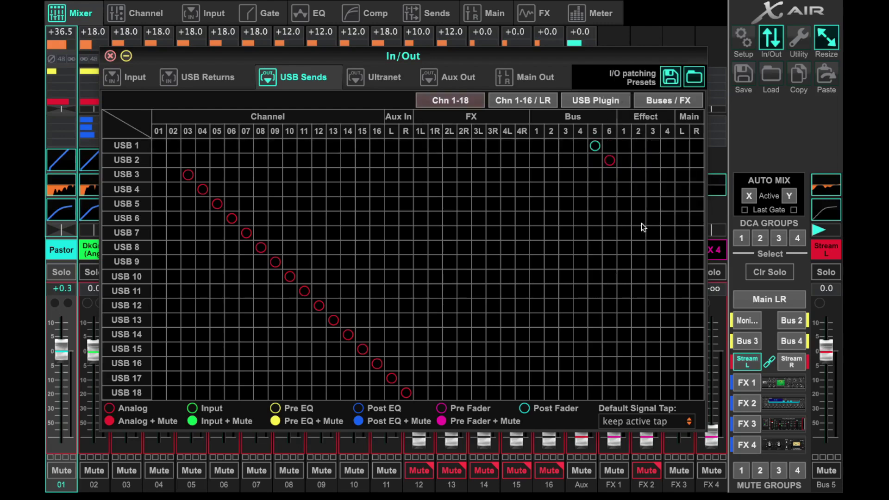
{"action": "left_click", "coordinate": [610, 160]}
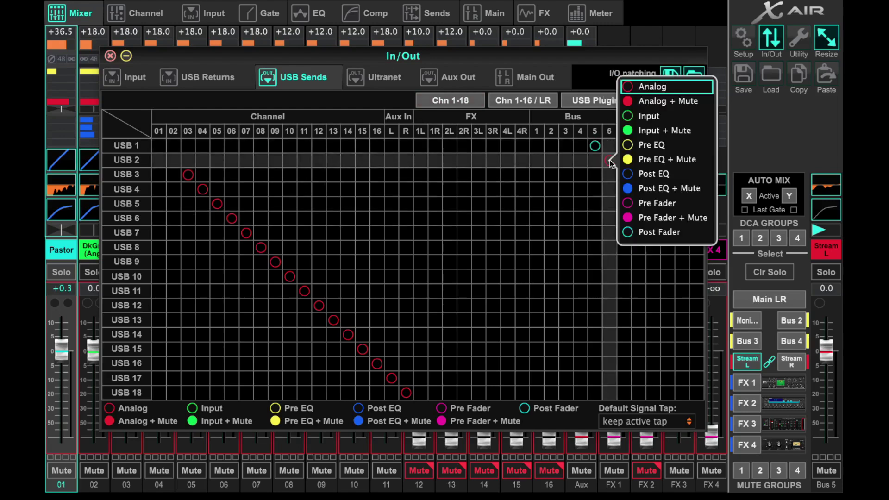
{"action": "left_click", "coordinate": [649, 233]}
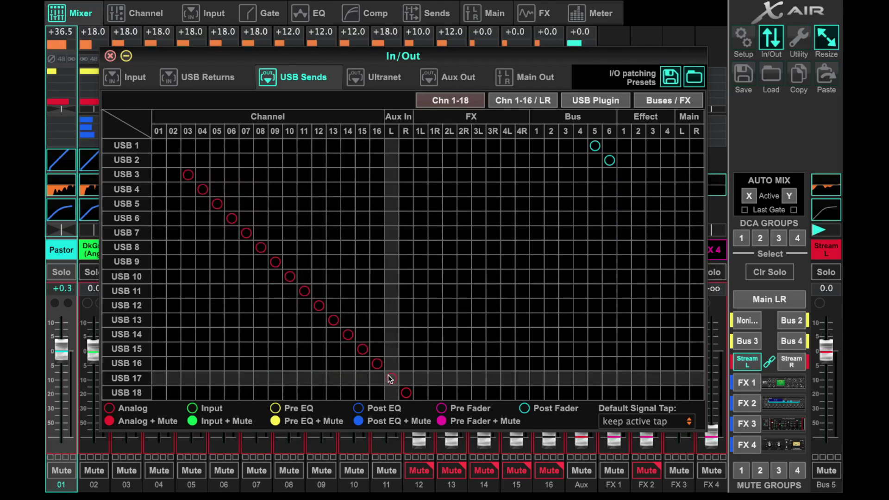
Patch USB 17 to channel 01 and USB 18 to channel 02 instead of Aux In L/R
{"action": "left_click", "coordinate": [406, 394]}
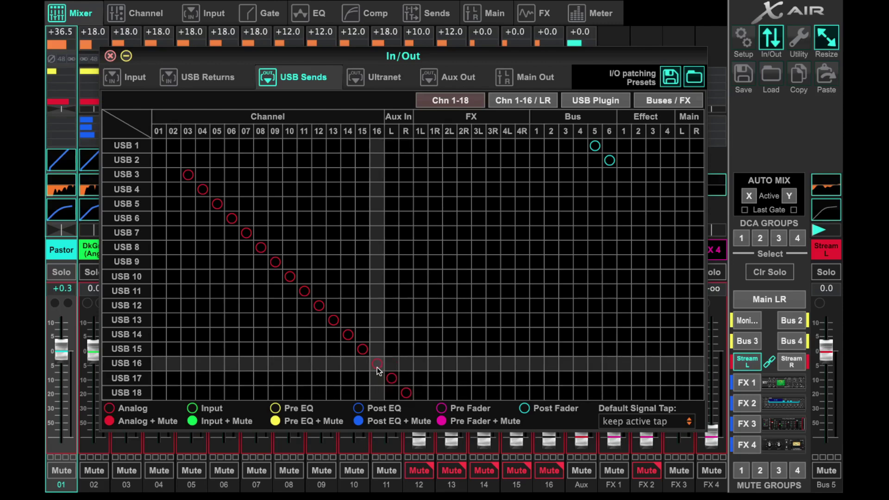
{"action": "left_click", "coordinate": [376, 367]}
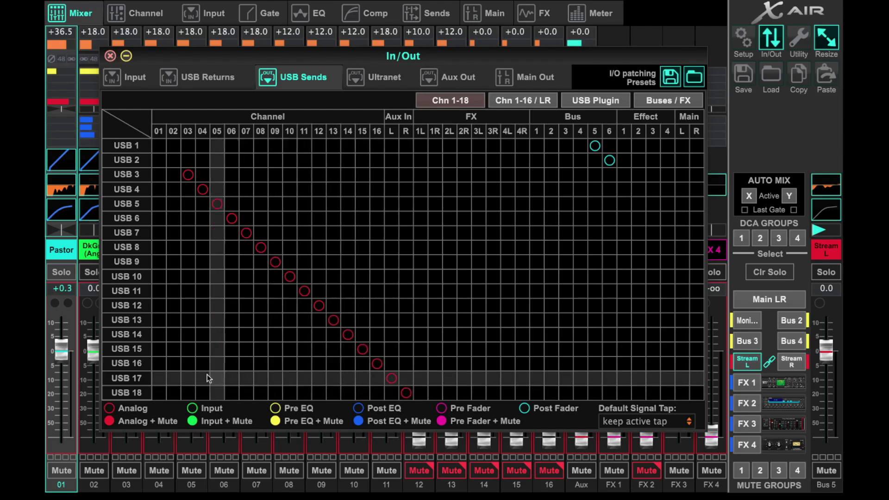
{"action": "left_click", "coordinate": [159, 379]}
{"action": "left_click", "coordinate": [174, 393]}
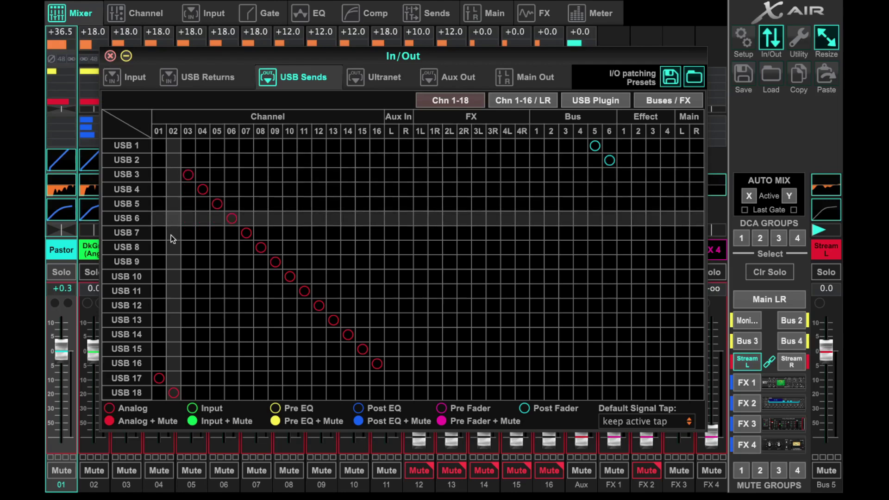
{"action": "left_click", "coordinate": [160, 379]}
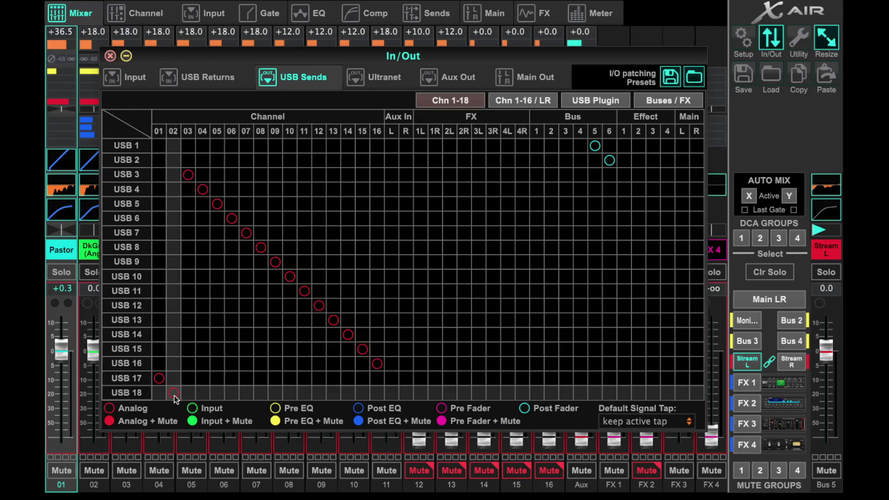
Confirm USB 18 on channel 02, then patch USB 3–10 to channels 01–08
{"action": "left_click", "coordinate": [174, 394]}
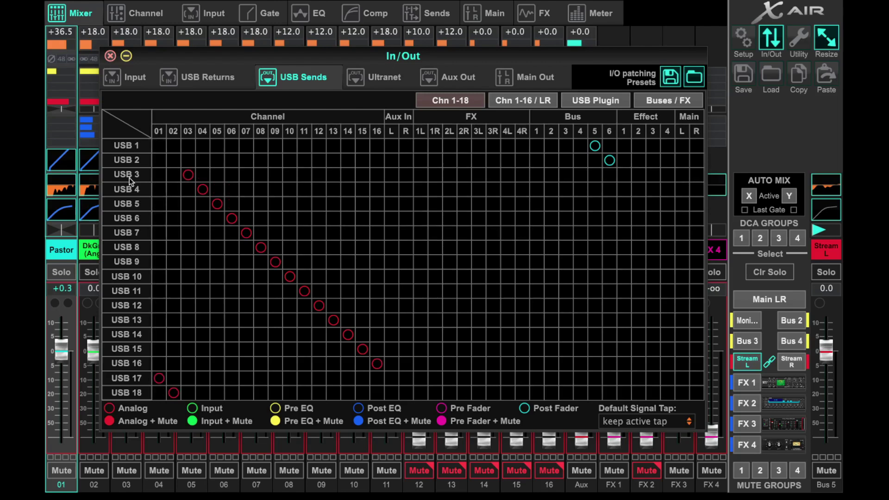
{"action": "left_click", "coordinate": [157, 177]}
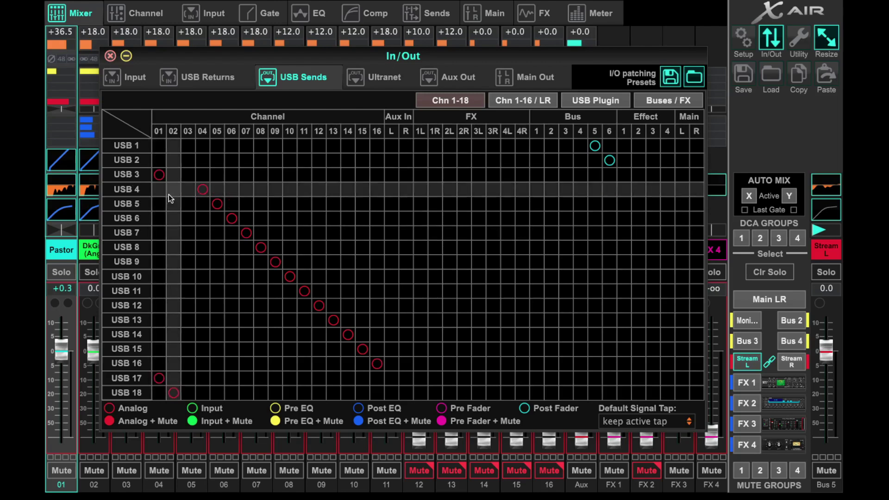
{"action": "left_click", "coordinate": [173, 191]}
{"action": "left_click", "coordinate": [187, 204]}
{"action": "left_click", "coordinate": [202, 218]}
{"action": "left_click", "coordinate": [217, 233]}
{"action": "left_click", "coordinate": [230, 247]}
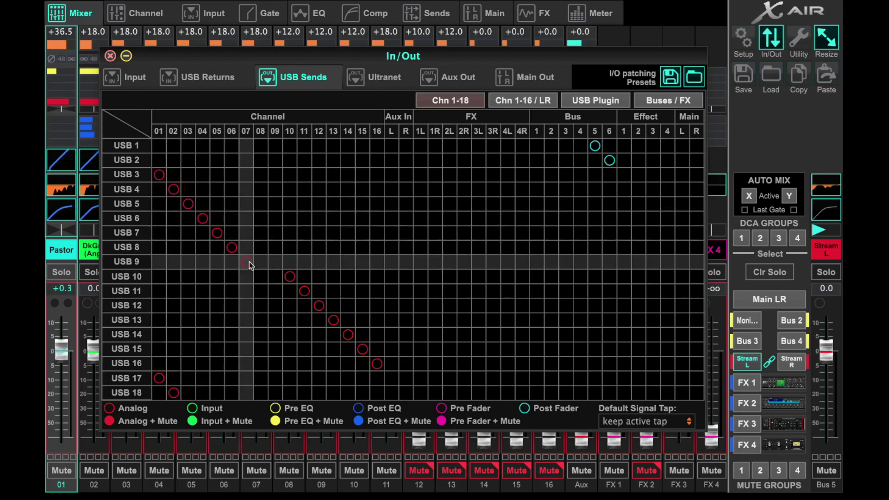
{"action": "left_click", "coordinate": [247, 262]}
{"action": "left_click", "coordinate": [261, 278]}
Patch USB 11–18 to channels 09–16 in order
{"action": "left_click", "coordinate": [275, 291]}
{"action": "left_click", "coordinate": [290, 305]}
{"action": "left_click", "coordinate": [304, 320]}
{"action": "left_click", "coordinate": [318, 336]}
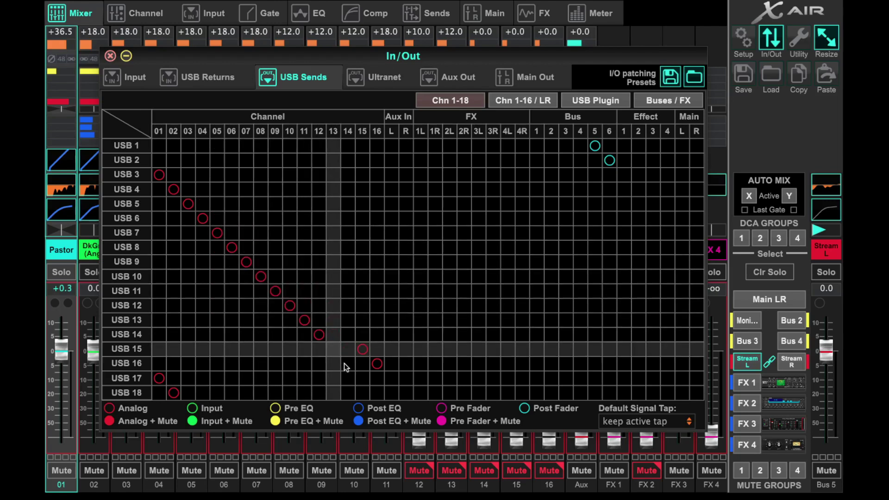
{"action": "left_click", "coordinate": [333, 349]}
{"action": "left_click", "coordinate": [347, 364]}
{"action": "left_click", "coordinate": [362, 378]}
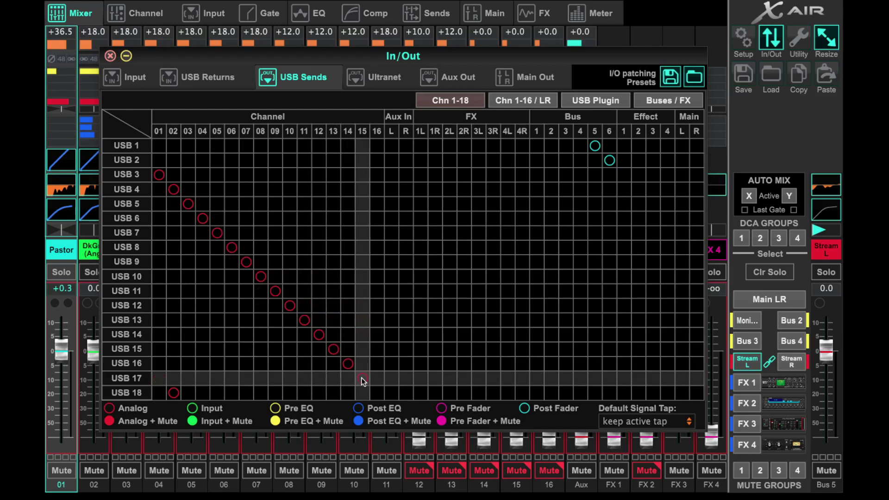
{"action": "left_click", "coordinate": [377, 393]}
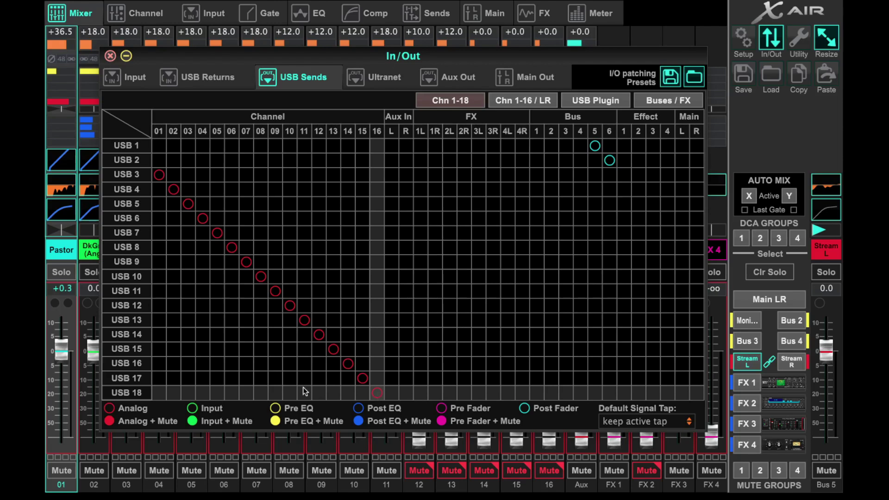
Return USB 17 and 18 to channels 01 and 02, and USB 3–8 to channels 03–08
{"action": "left_click", "coordinate": [159, 381]}
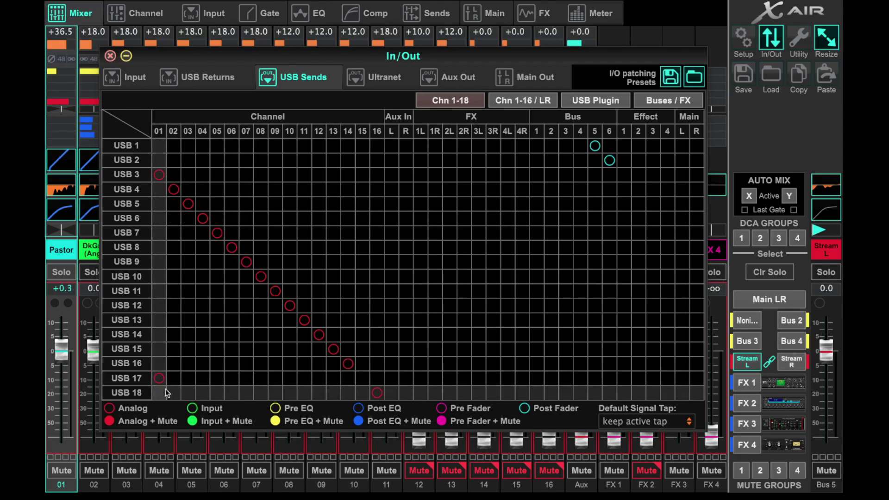
{"action": "left_click", "coordinate": [174, 393]}
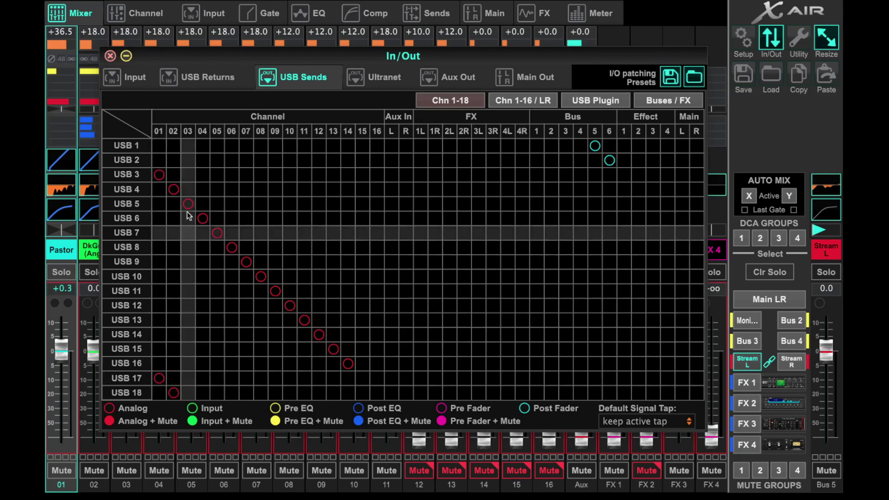
{"action": "left_click", "coordinate": [189, 175]}
{"action": "left_click", "coordinate": [202, 189]}
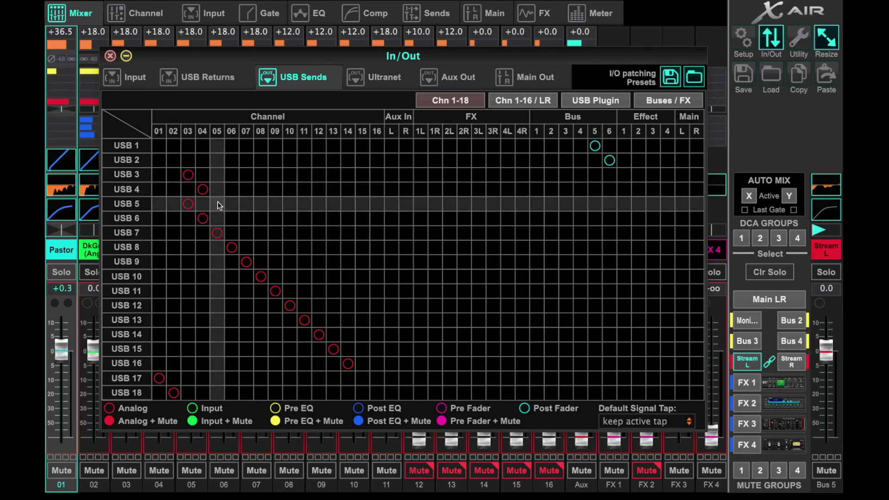
{"action": "left_click", "coordinate": [217, 204]}
{"action": "left_click", "coordinate": [231, 218]}
{"action": "left_click", "coordinate": [246, 233]}
{"action": "left_click", "coordinate": [261, 248]}
Move USB 9 back to channel 09 and USB 11–16 back to channels 11–16
{"action": "left_click", "coordinate": [276, 262]}
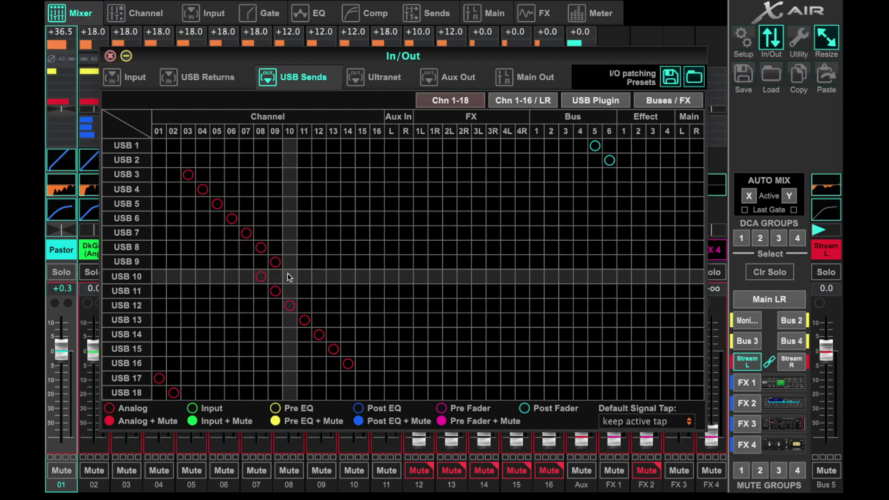
{"action": "left_click", "coordinate": [305, 291]}
{"action": "left_click", "coordinate": [319, 305]}
{"action": "left_click", "coordinate": [334, 320]}
{"action": "left_click", "coordinate": [348, 335]}
{"action": "left_click", "coordinate": [363, 349]}
{"action": "left_click", "coordinate": [377, 364]}
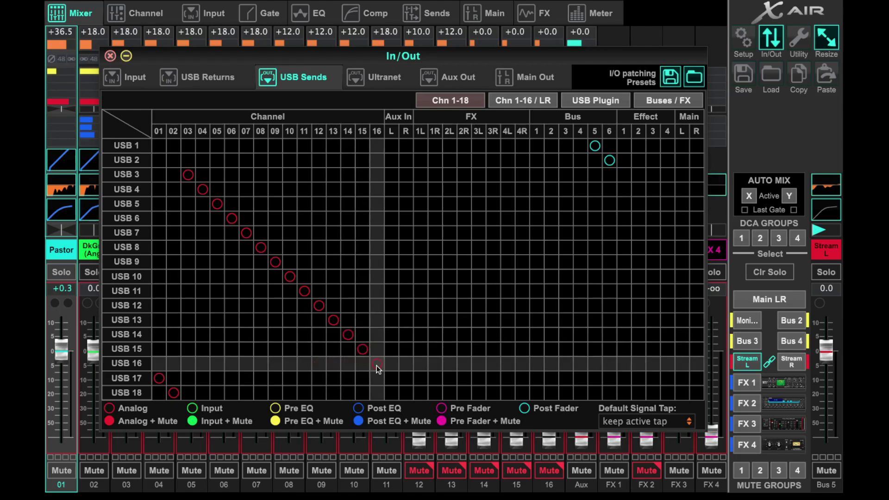